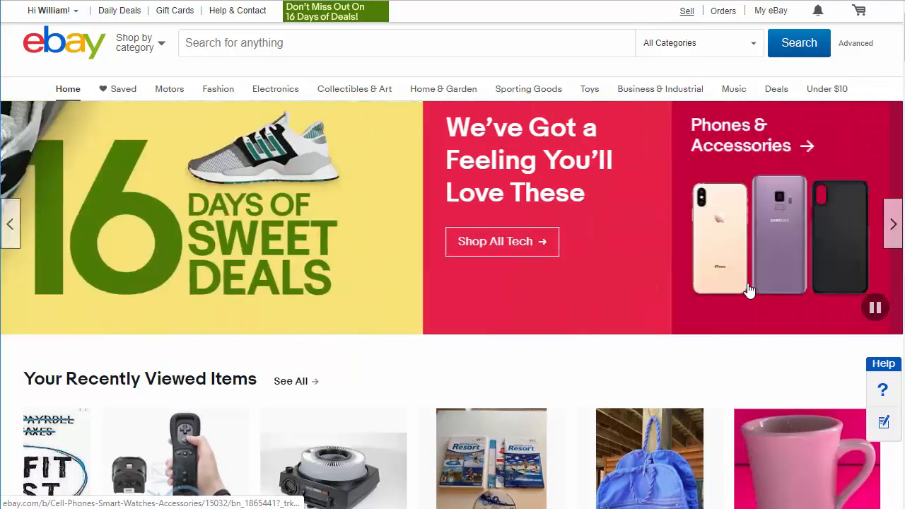
- Start selling an item and search for "playstation 4" as the product to list
left_click(749, 290)
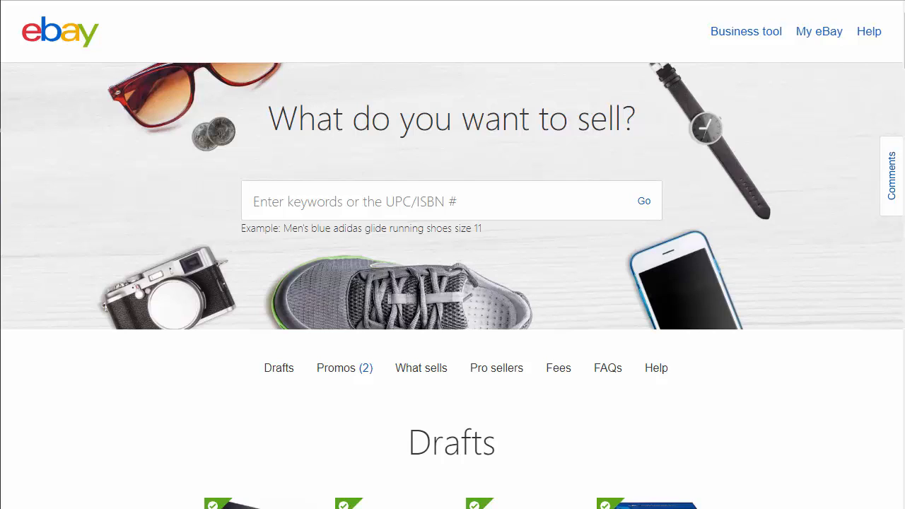
left_click(397, 202)
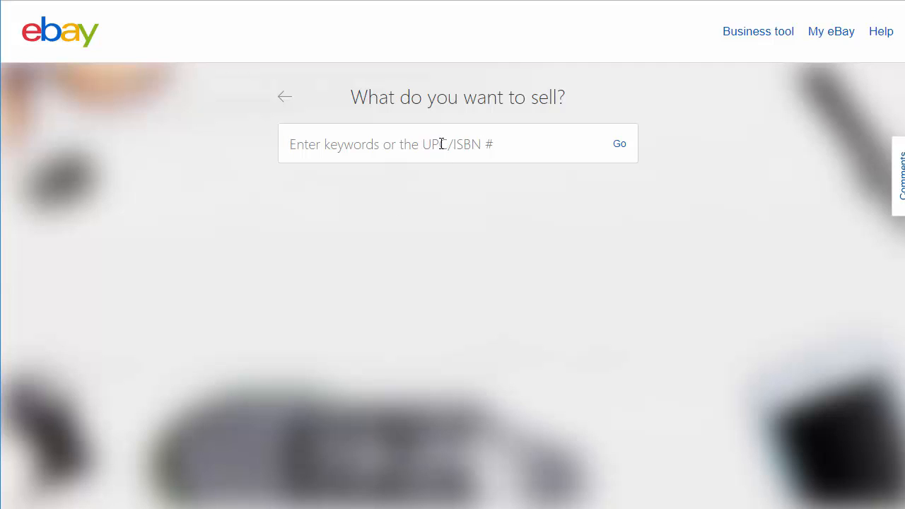
type("p")
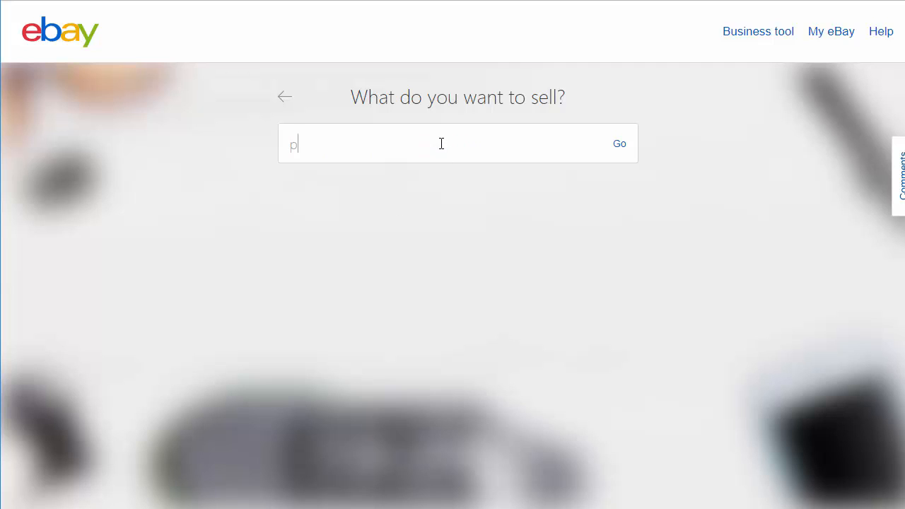
type("laystation 4")
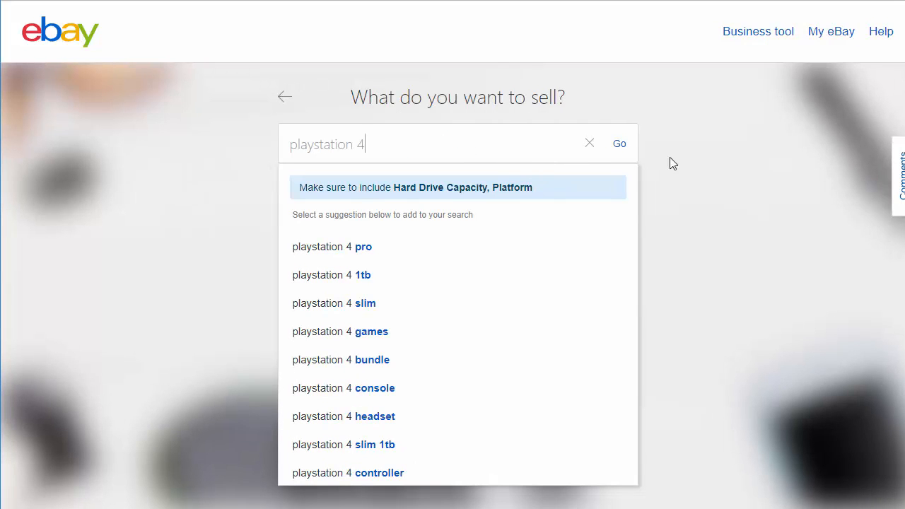
left_click(624, 146)
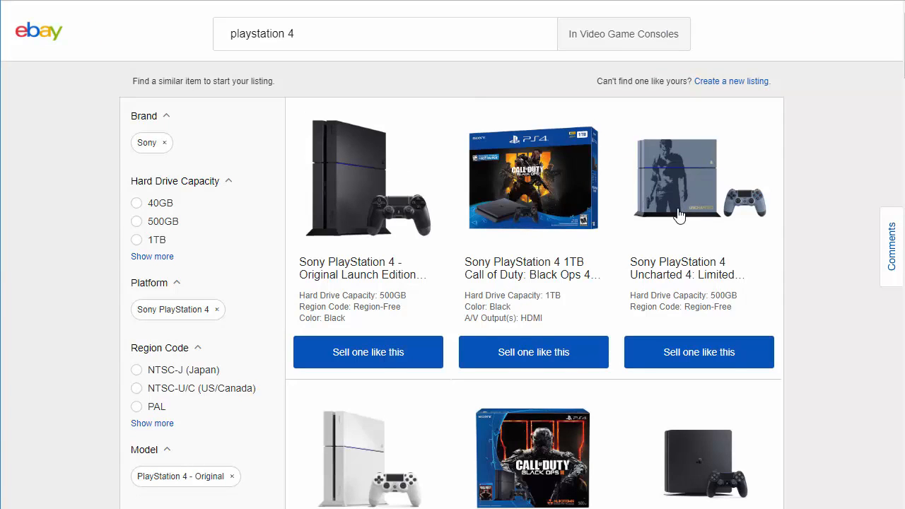
- Examine the matching PlayStation 4 products and the available filters, from brand and hard drive capacity to features
scroll(678, 214, "down", 1)
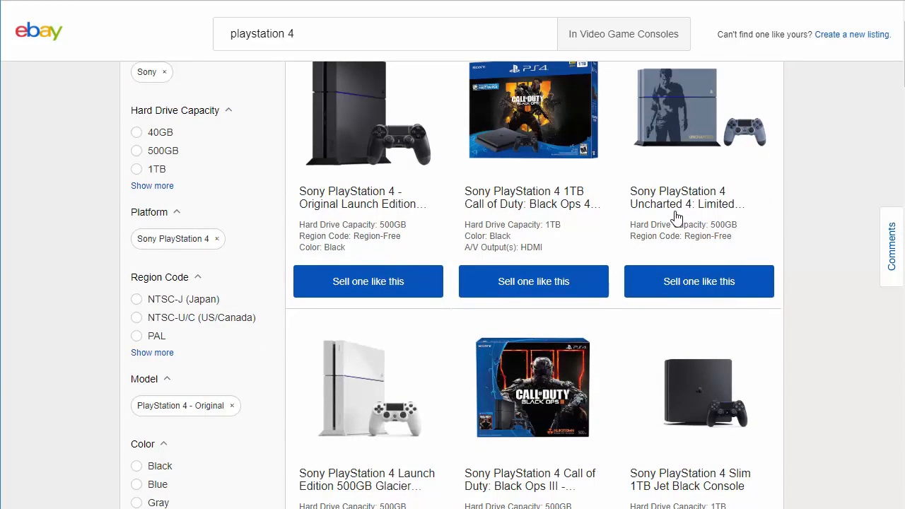
scroll(668, 230, "up", 1)
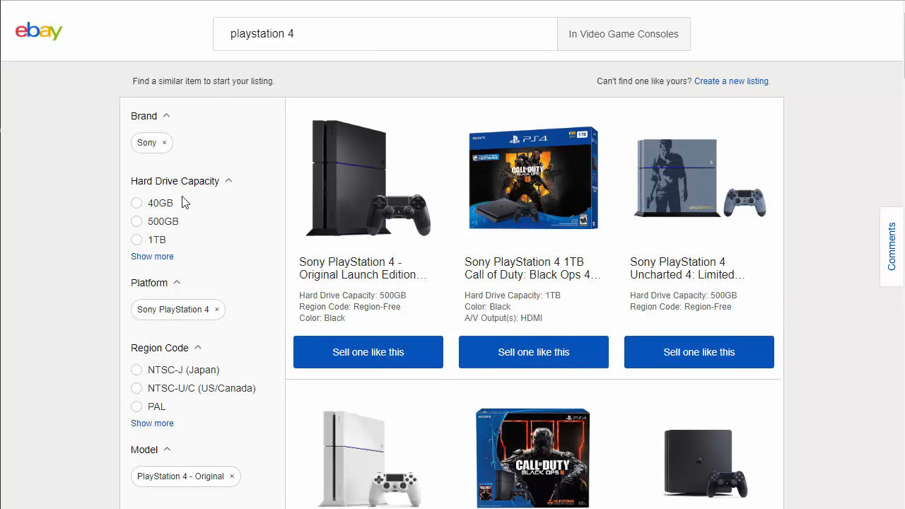
scroll(198, 202, "down", 2)
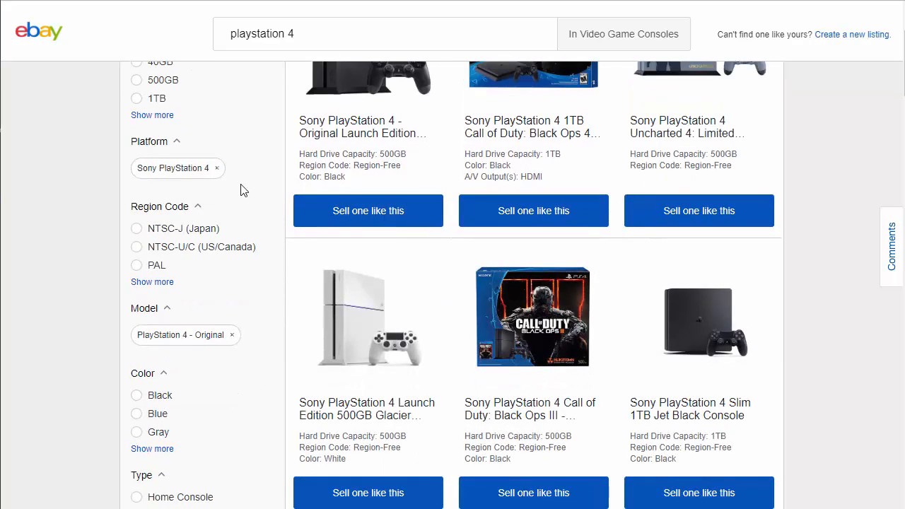
scroll(240, 283, "down", 2)
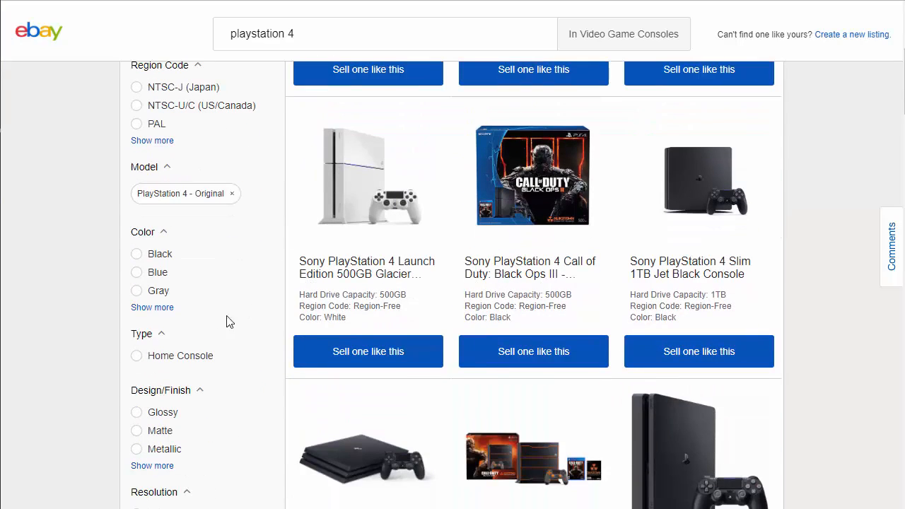
scroll(194, 378, "down", 2)
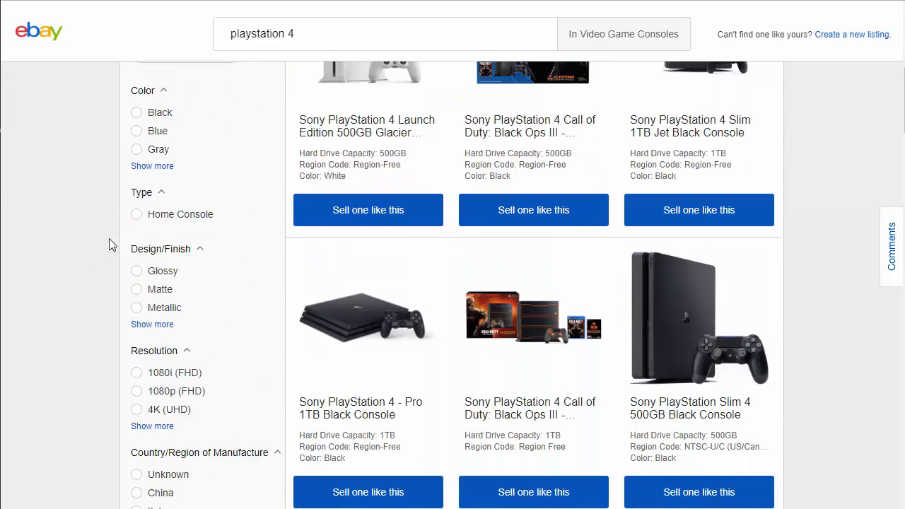
scroll(214, 325, "down", 2)
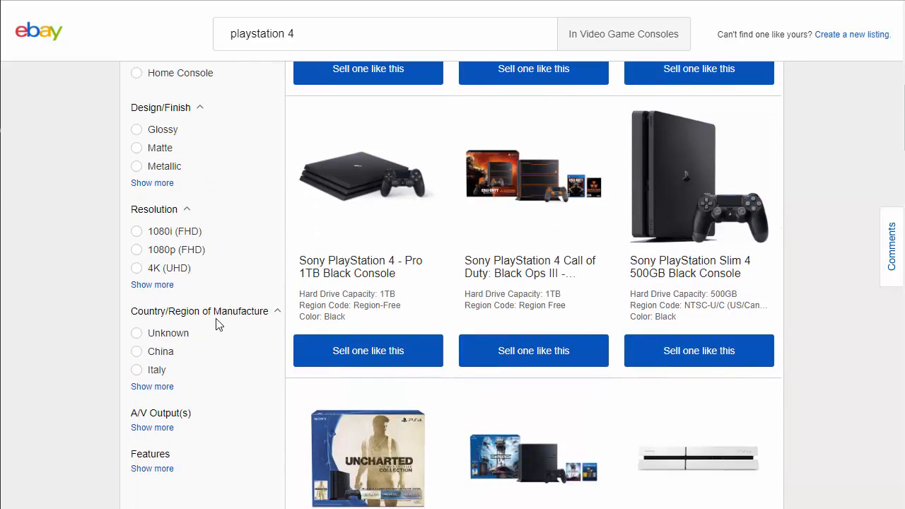
scroll(279, 386, "up", 8)
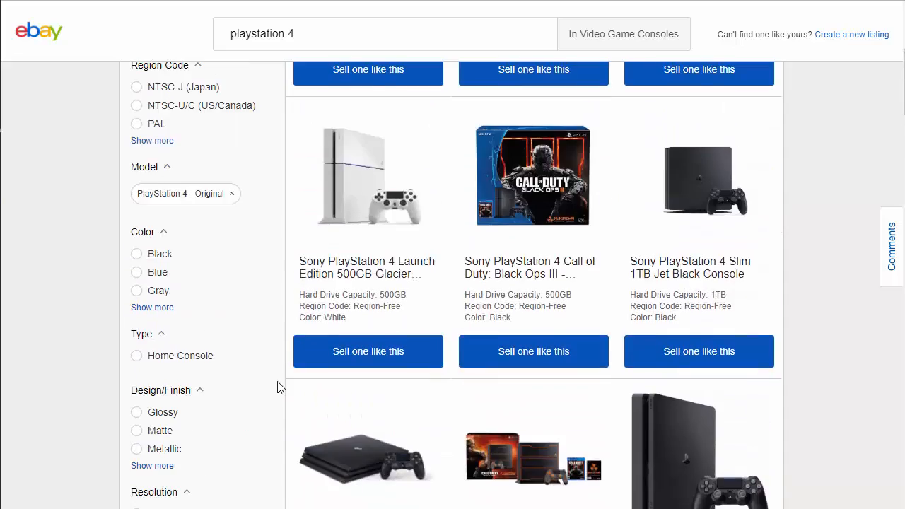
scroll(492, 290, "down", 4)
scroll(396, 262, "up", 4)
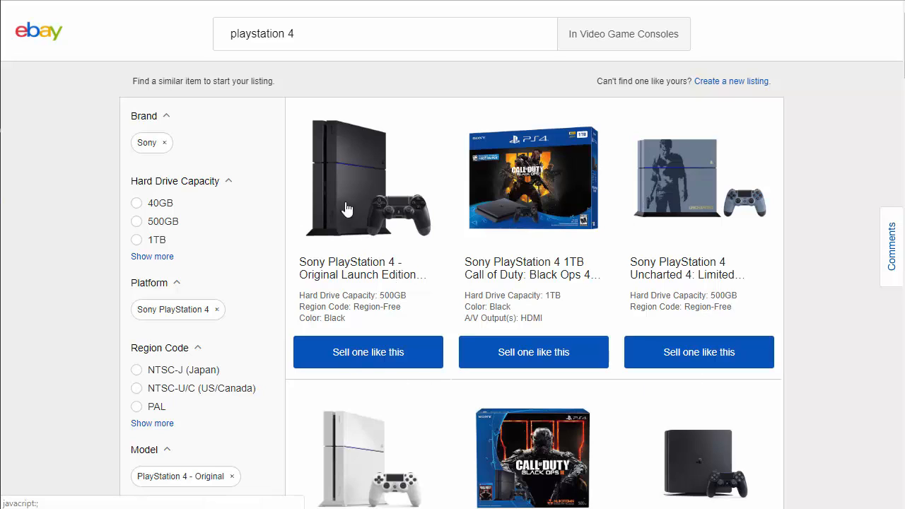
- Base the listing on the Sony PlayStation 4 Original Launch Edition and set its condition to Used
left_click(363, 356)
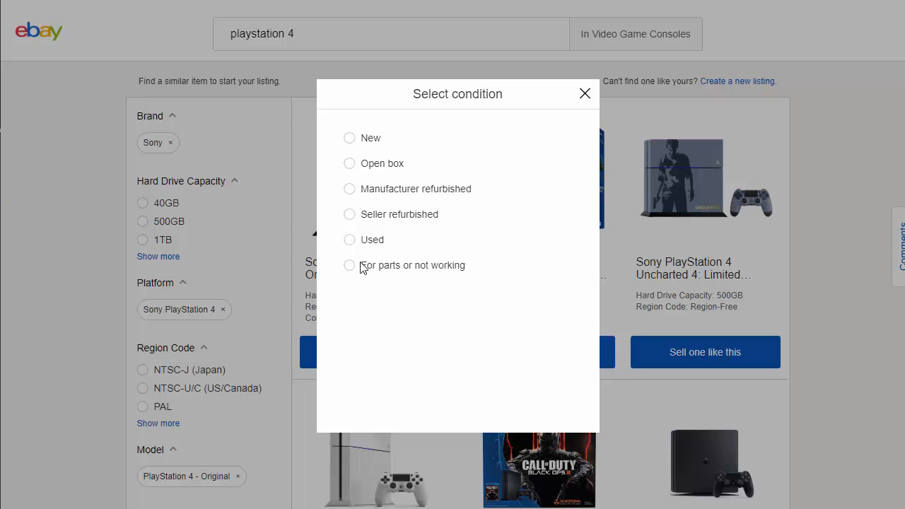
left_click(350, 242)
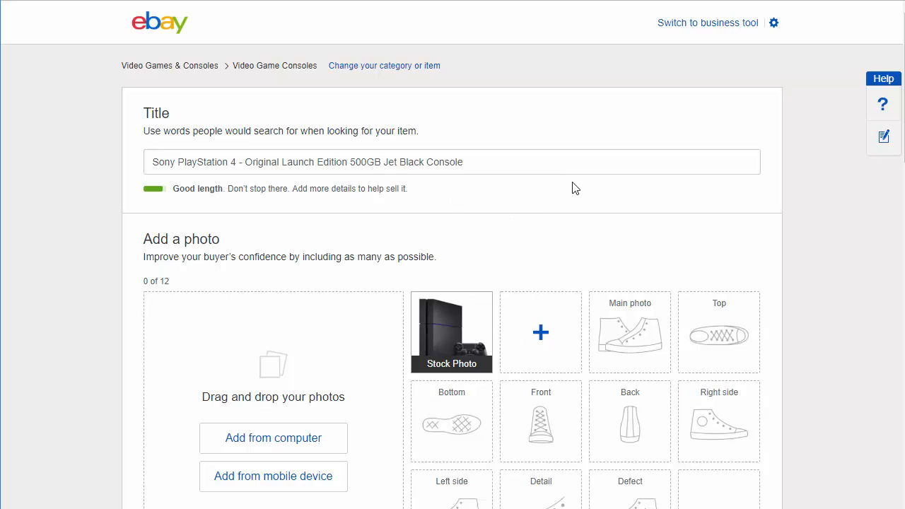
- Append "With Extra" to the end of the listing title
left_click(480, 161)
type("W")
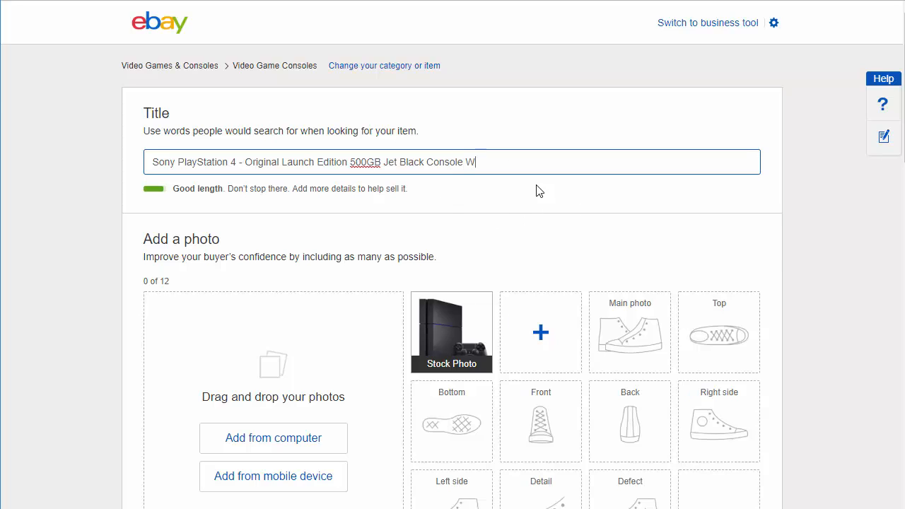
type("ith Extra")
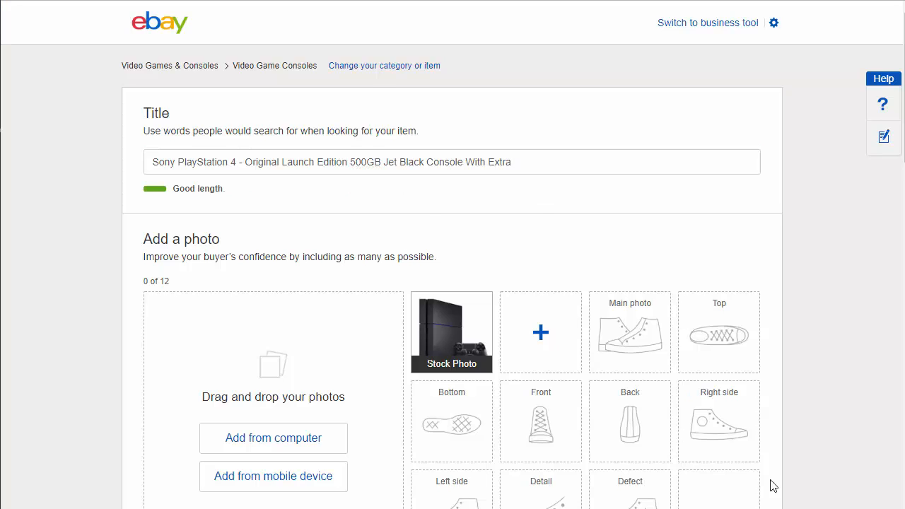
- Remove the hyphen between "PlayStation 4" and "Original" in the listing title, keeping a single space between them
left_click_drag(247, 162, 236, 162)
key("BackSpace")
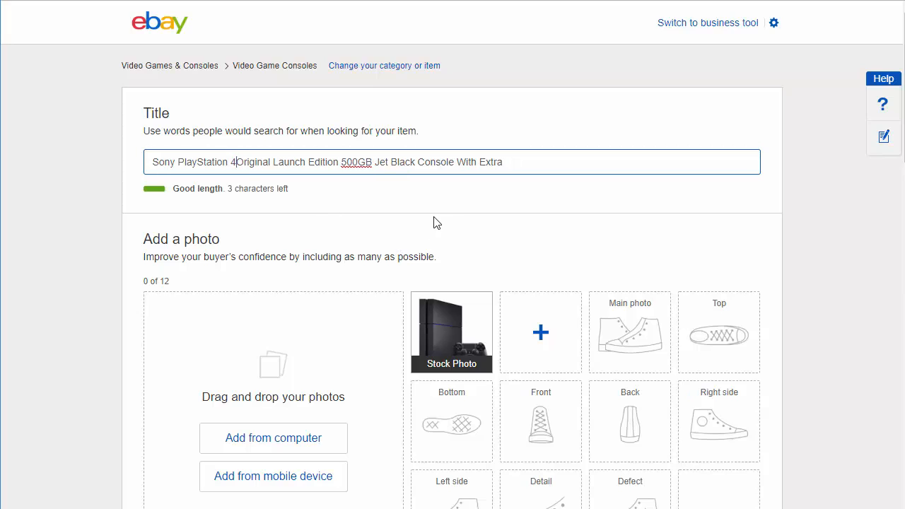
left_click(521, 161)
type("C")
key("BackSpace")
left_click(236, 162)
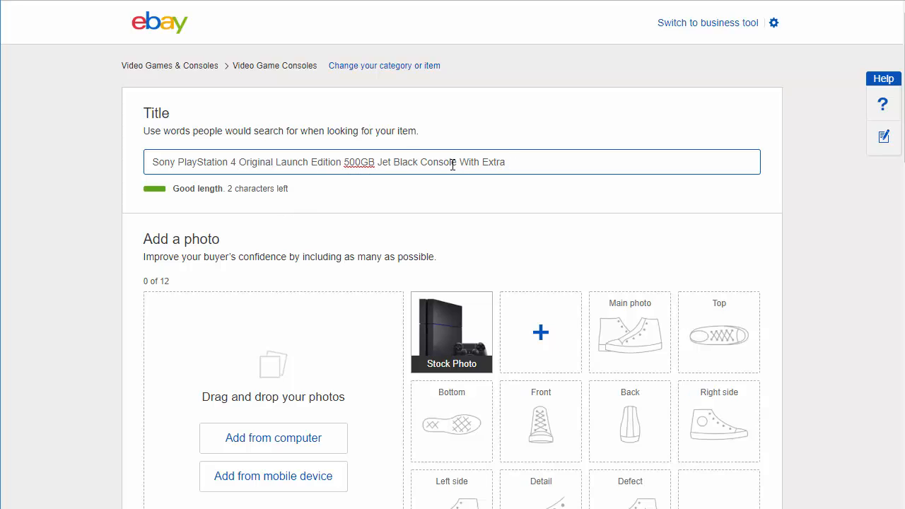
- Delete the word "Console" from the listing title and add "Controller" at its end
left_click_drag(459, 163, 420, 163)
key("BackSpace")
key("Delete")
left_click(499, 157)
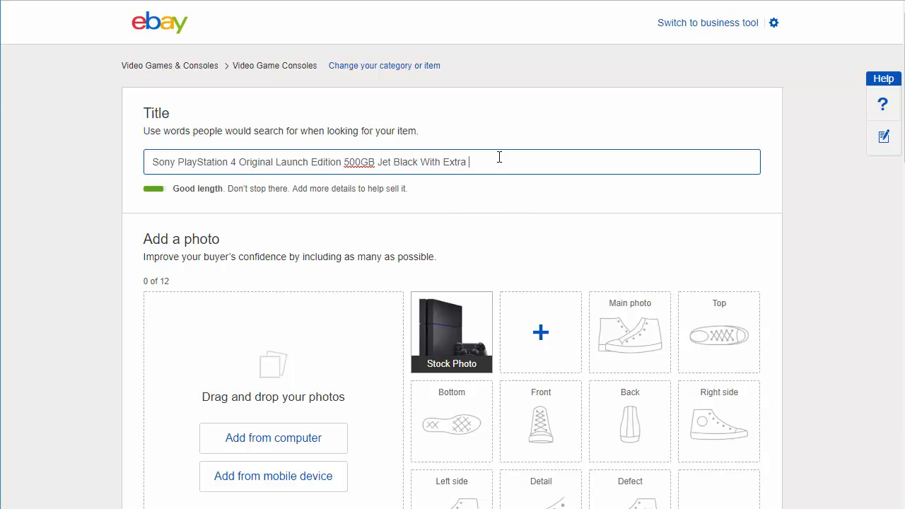
type("Controller")
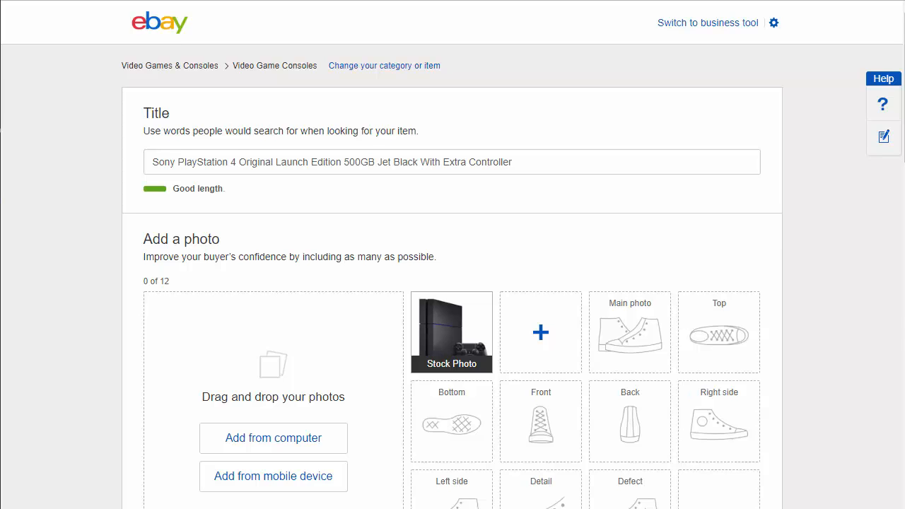
- Set the item's Type detail to Home Console
scroll(515, 377, "down", 6)
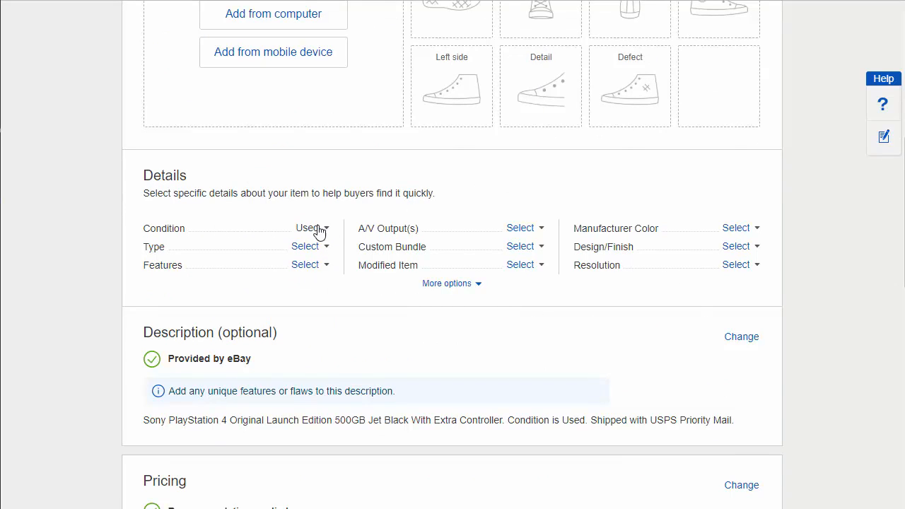
left_click(323, 249)
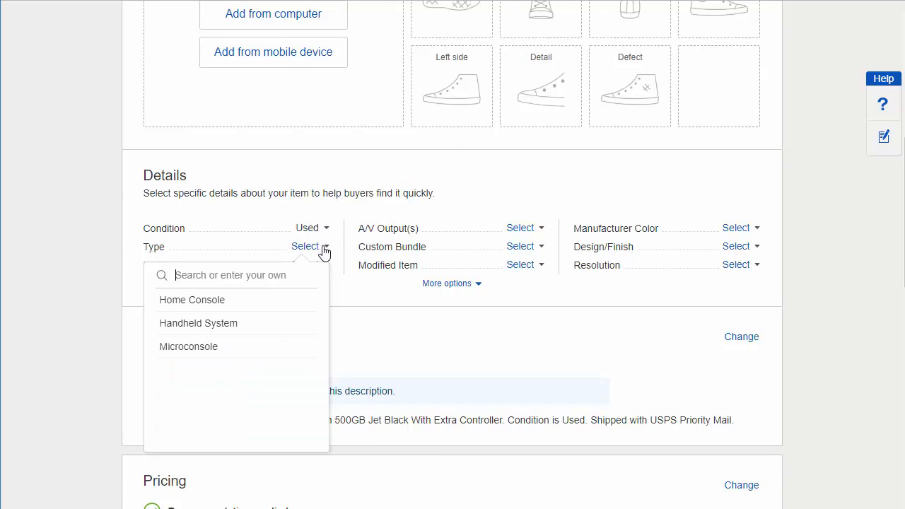
left_click(239, 306)
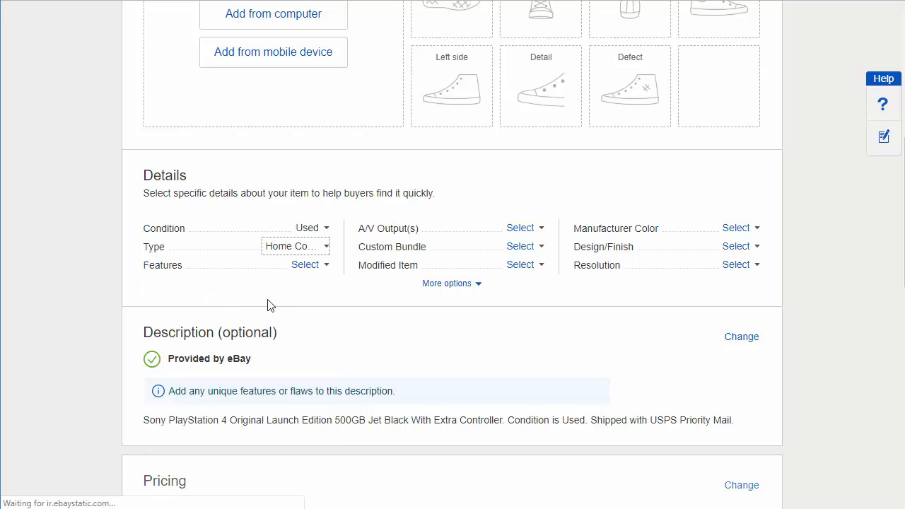
- Set the item's Features to Blu-Ray Compatible, Internet Browsing and Wi-Fi Capability
left_click(326, 266)
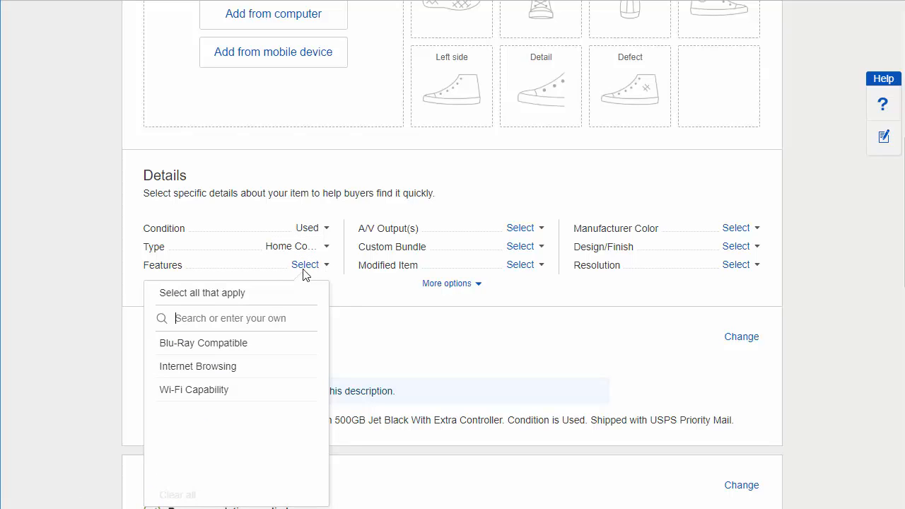
left_click(209, 347)
left_click(216, 369)
left_click(216, 390)
left_click(377, 307)
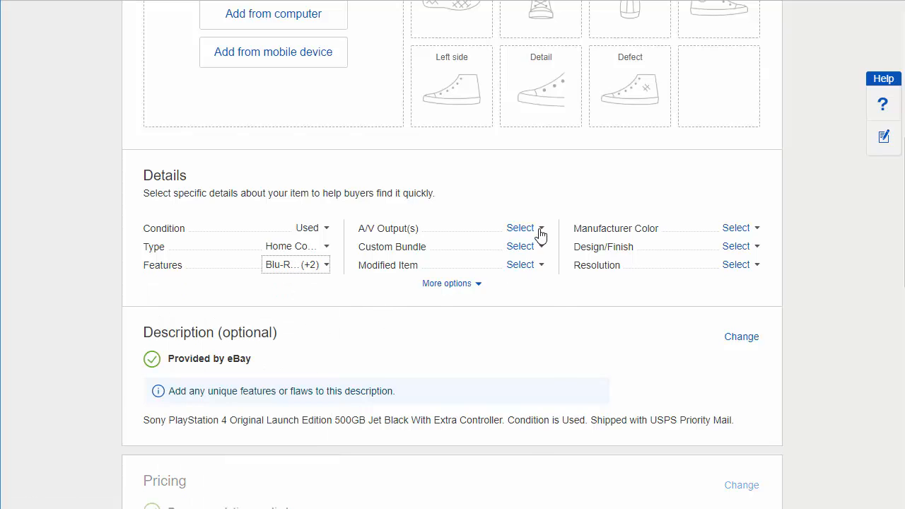
- Leave the A/V Output(s) detail unselected and set Custom Bundle to Yes
left_click(540, 233)
left_click(555, 244)
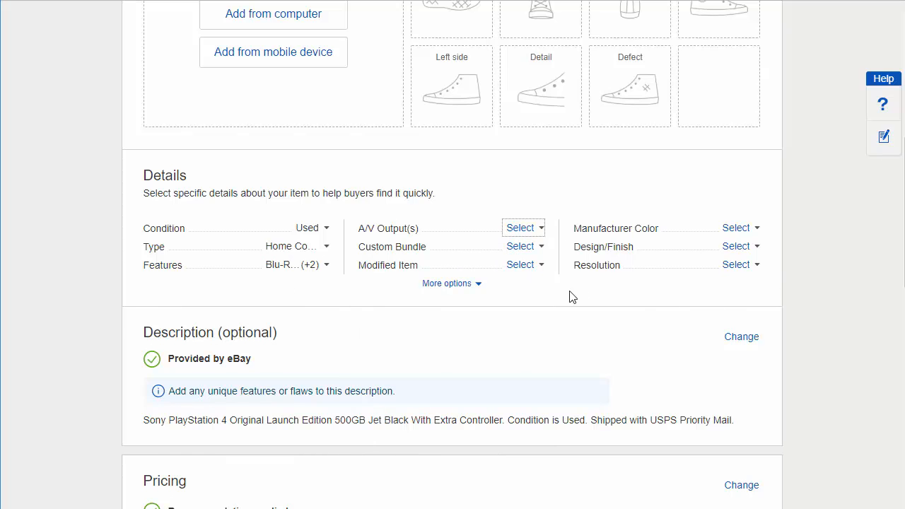
left_click(540, 247)
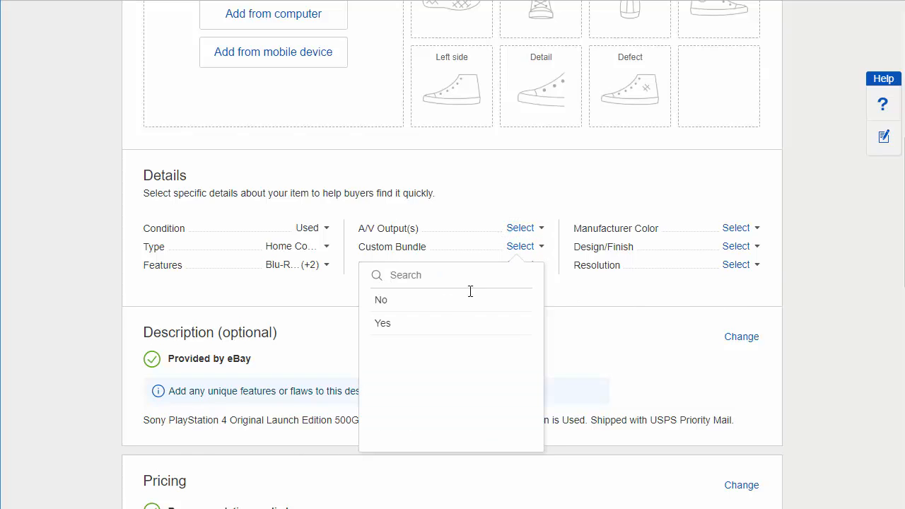
left_click(403, 326)
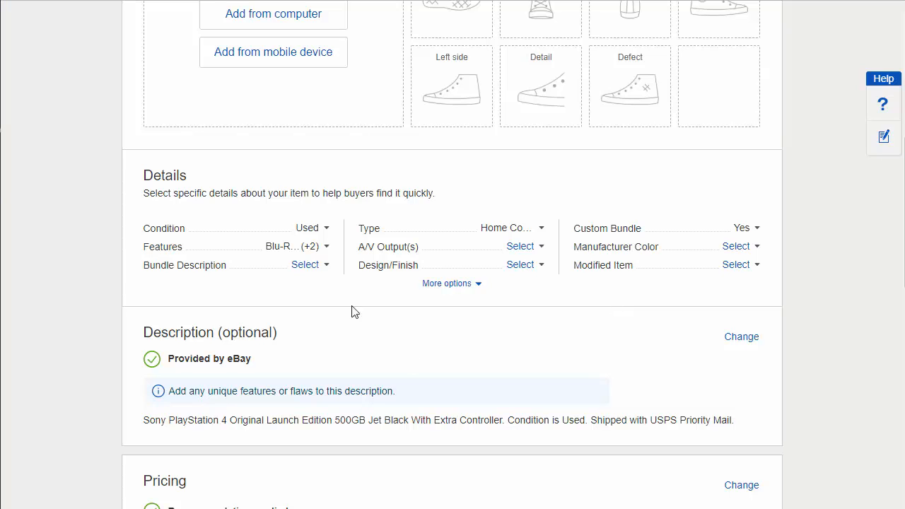
- Enter "Extra controller" as the Bundle Description
left_click(323, 266)
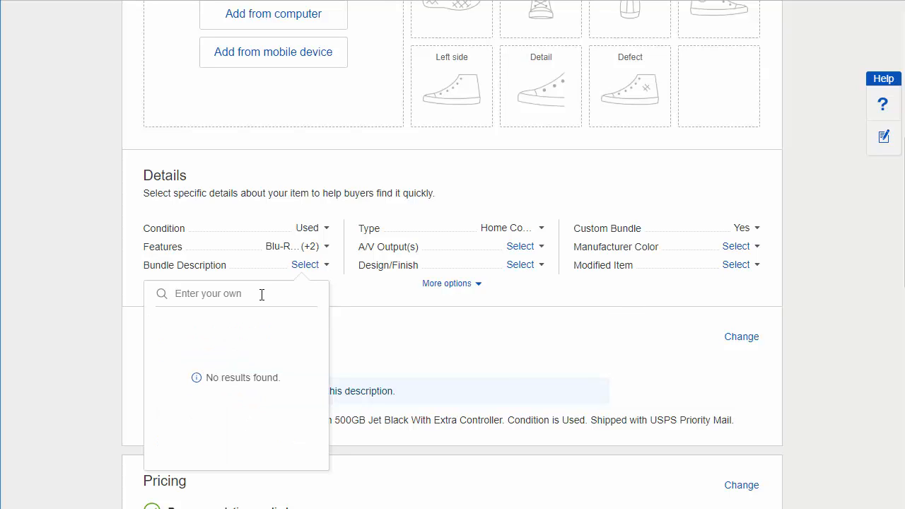
type("Extra con")
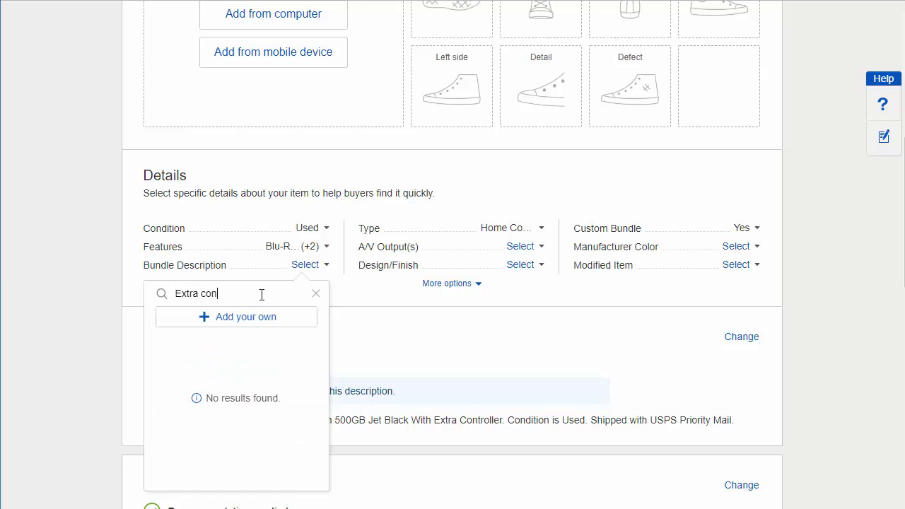
type("roller")
key("Return")
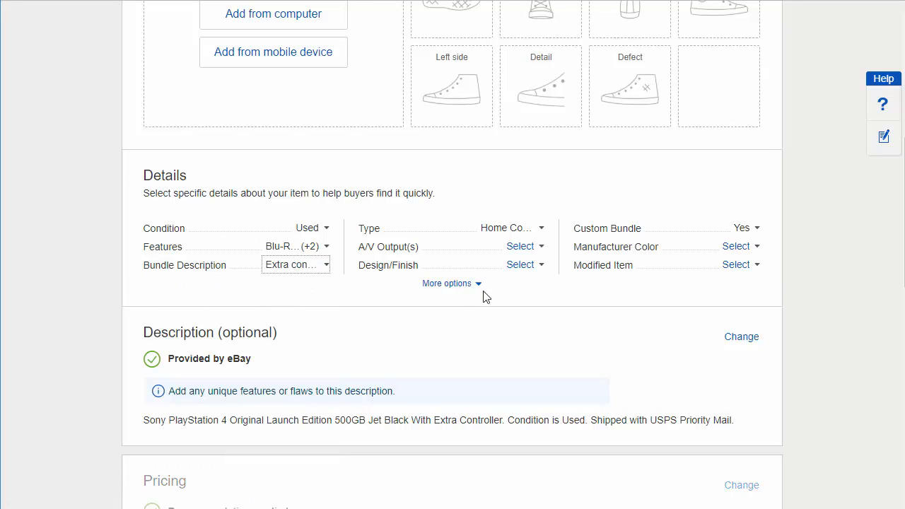
- Open the item description for editing and view the pricing and shipping sections
scroll(453, 247, "down", 2)
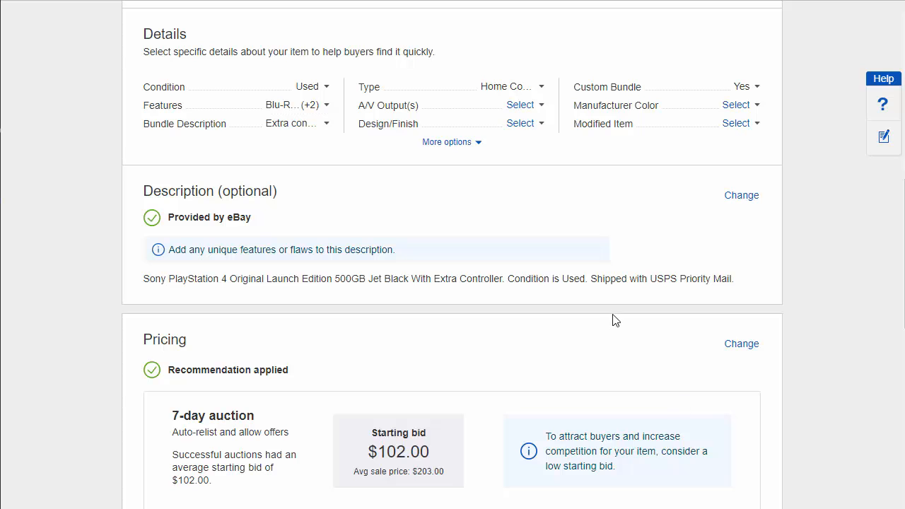
left_click(739, 196)
scroll(737, 201, "down", 1)
scroll(737, 201, "down", 1)
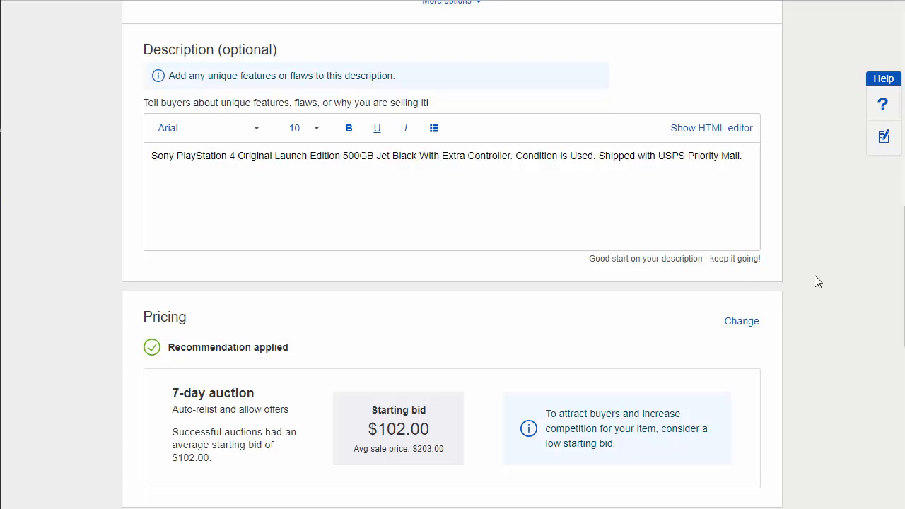
scroll(814, 276, "down", 3)
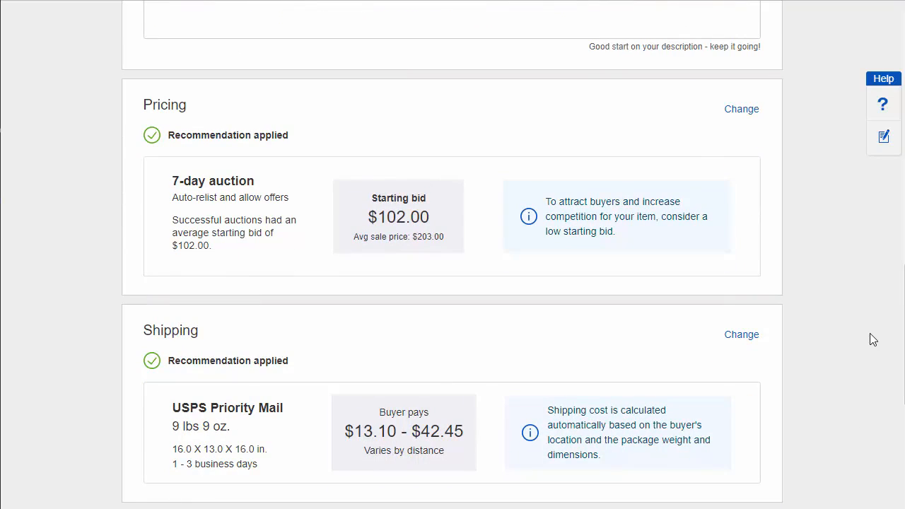
- Open the listing's pricing for editing and switch the selling format from Auction to Buy It Now
left_click(741, 110)
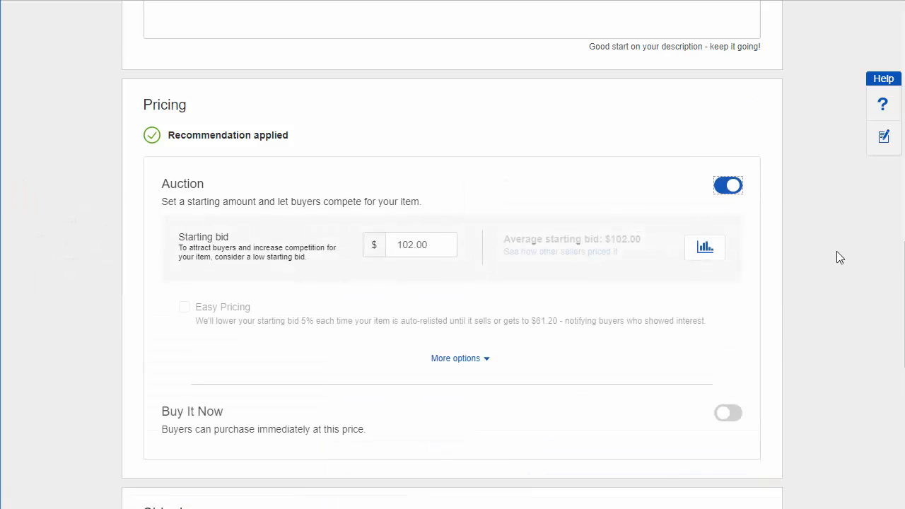
scroll(836, 251, "down", 2)
scroll(827, 257, "up", 1)
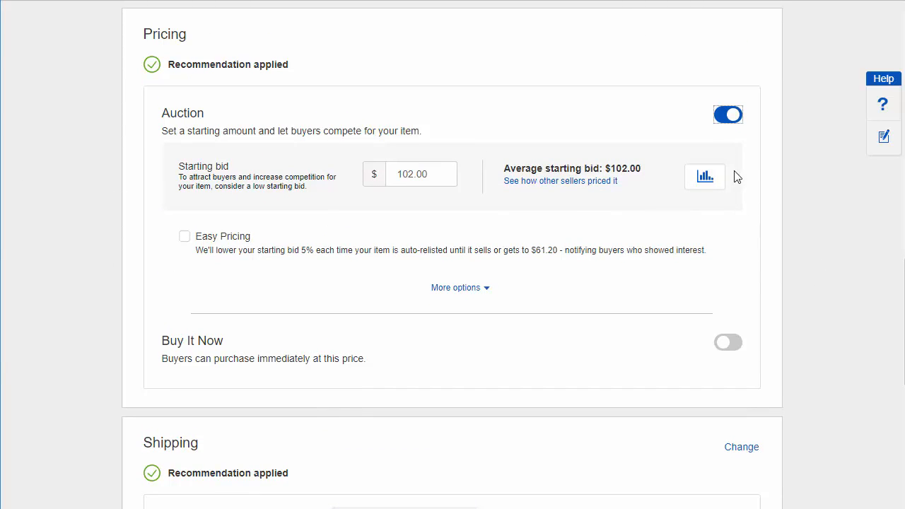
left_click(730, 117)
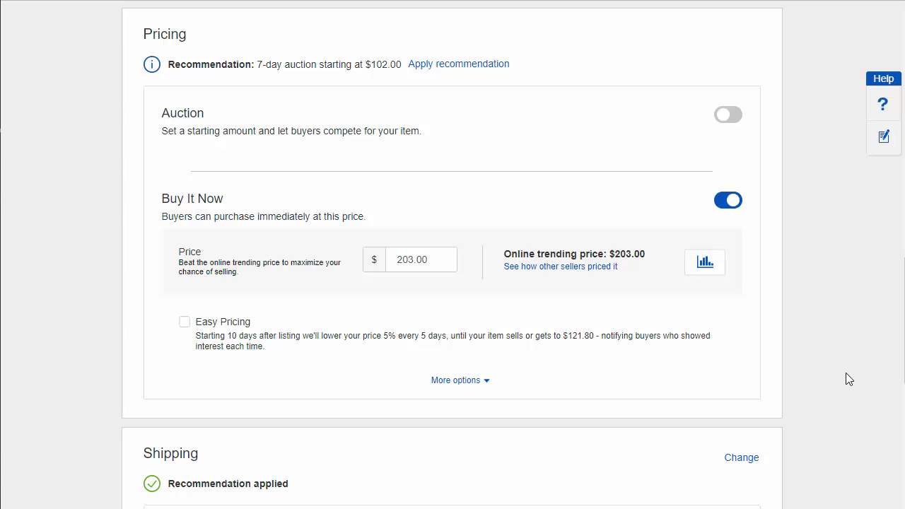
- Expand the additional Buy It Now options and set the Buy It Now price to $225
scroll(584, 293, "down", 1)
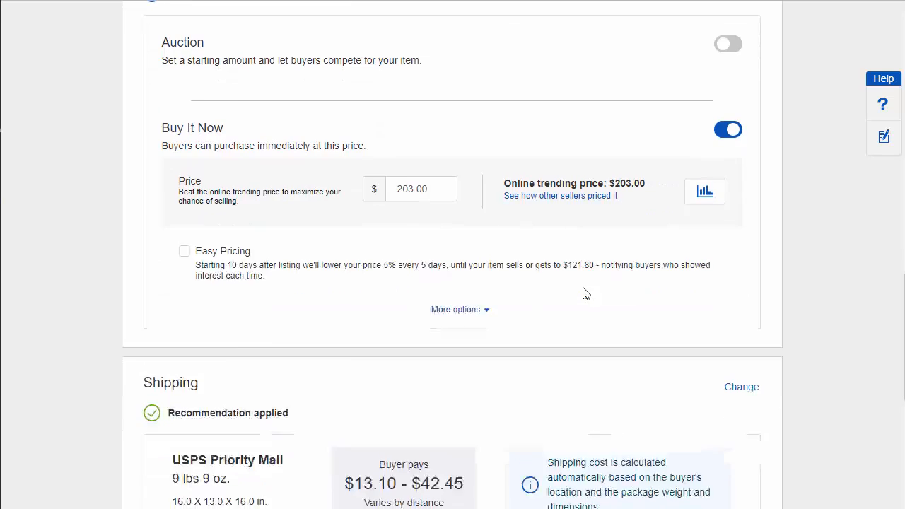
left_click(486, 310)
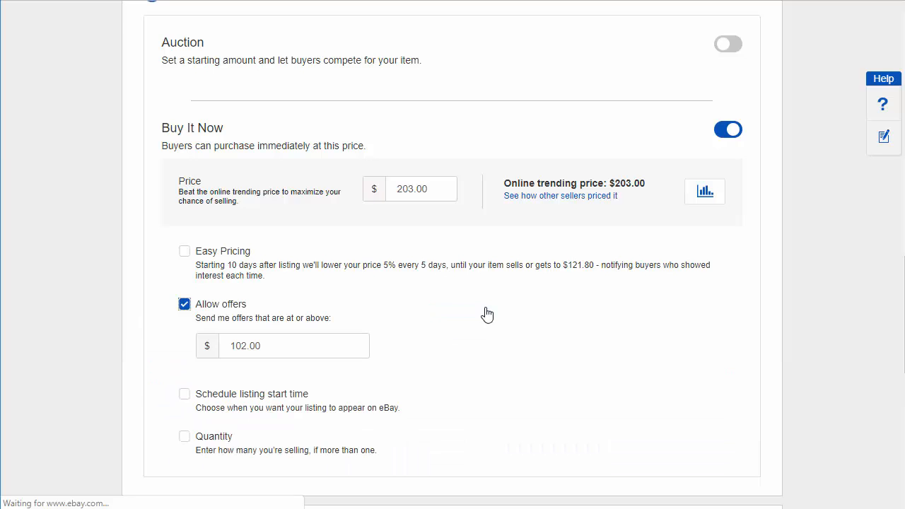
scroll(536, 358, "down", 1)
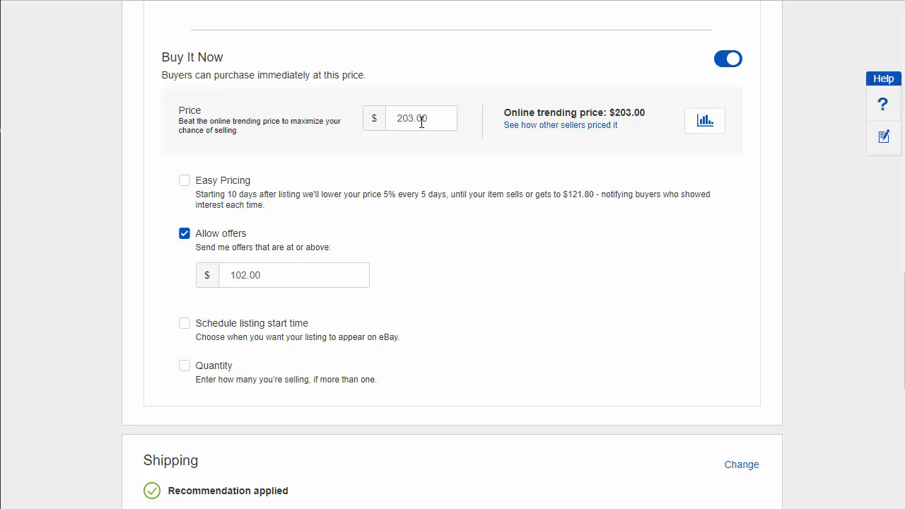
left_click_drag(427, 118, 394, 118)
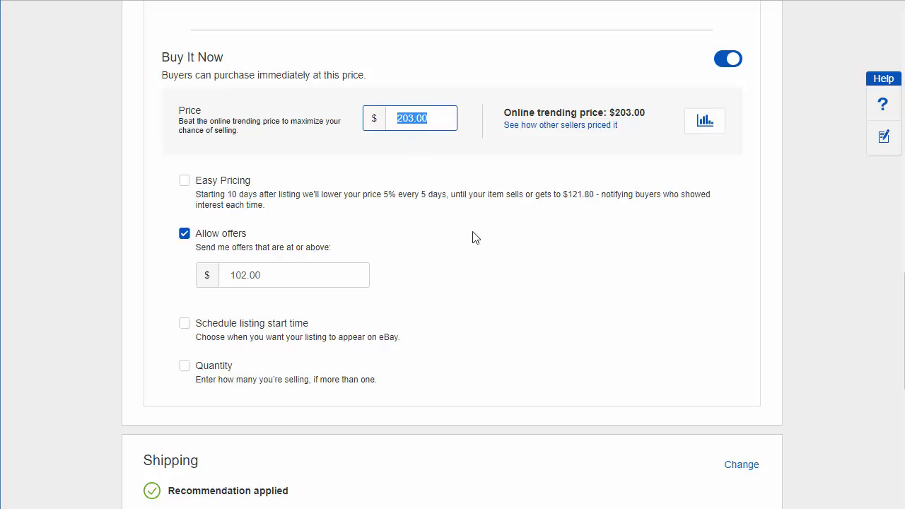
type("225")
left_click(464, 265)
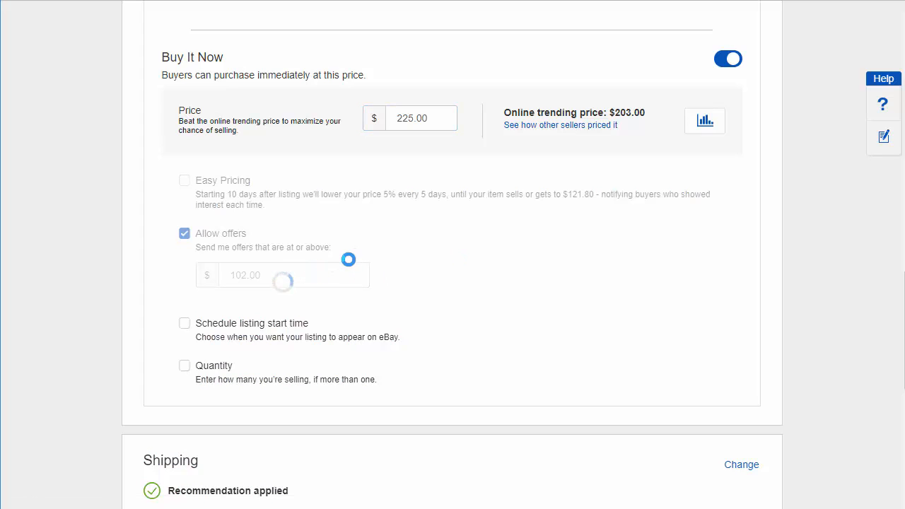
- Set the minimum amount for receiving buyer offers to $205
left_click_drag(278, 275, 225, 288)
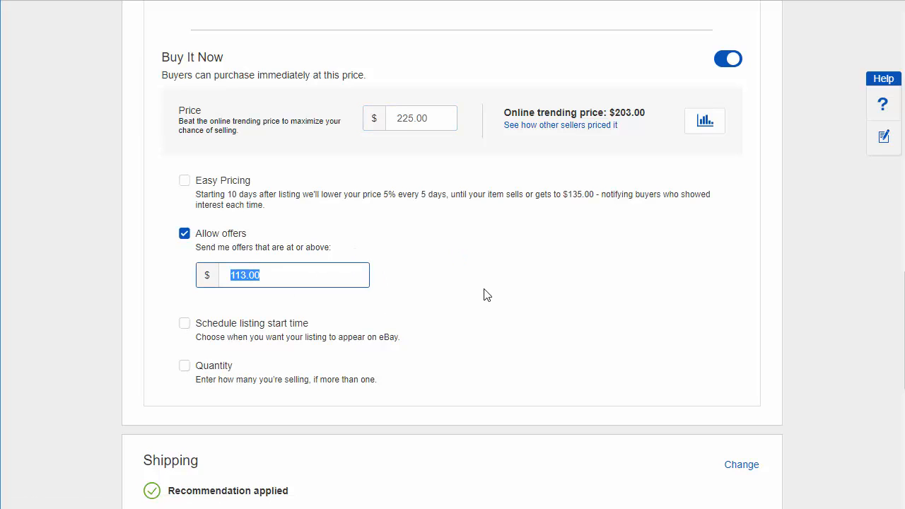
type("205")
left_click(488, 294)
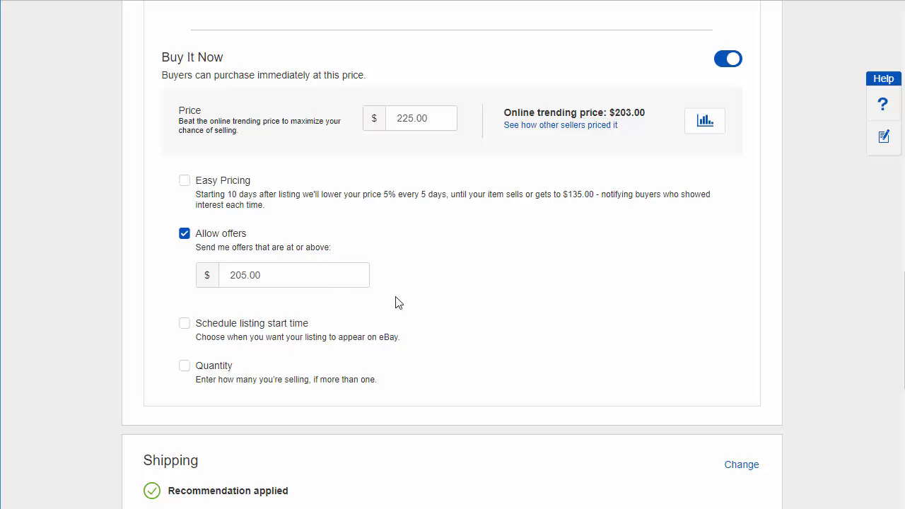
- Review the Buy It Now pricing options, the recommended shipping service and the current listing preferences
scroll(382, 276, "down", 1)
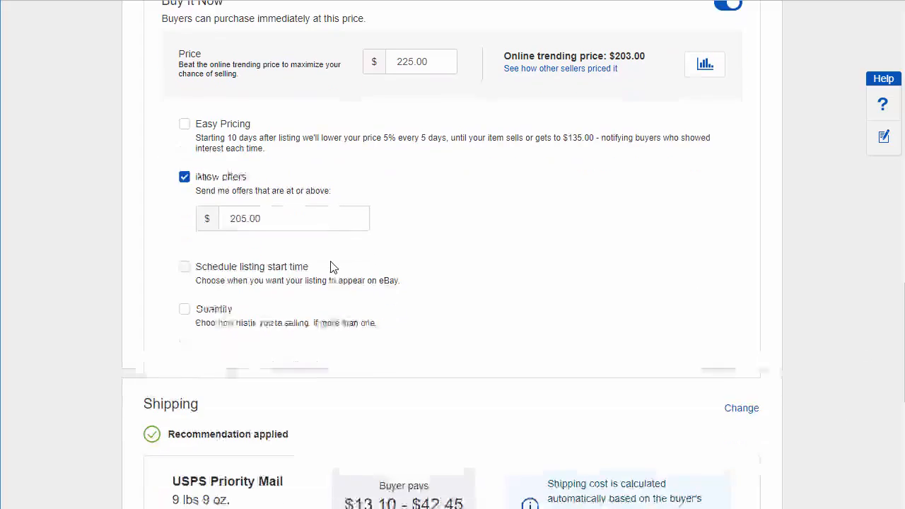
scroll(433, 292, "up", 1)
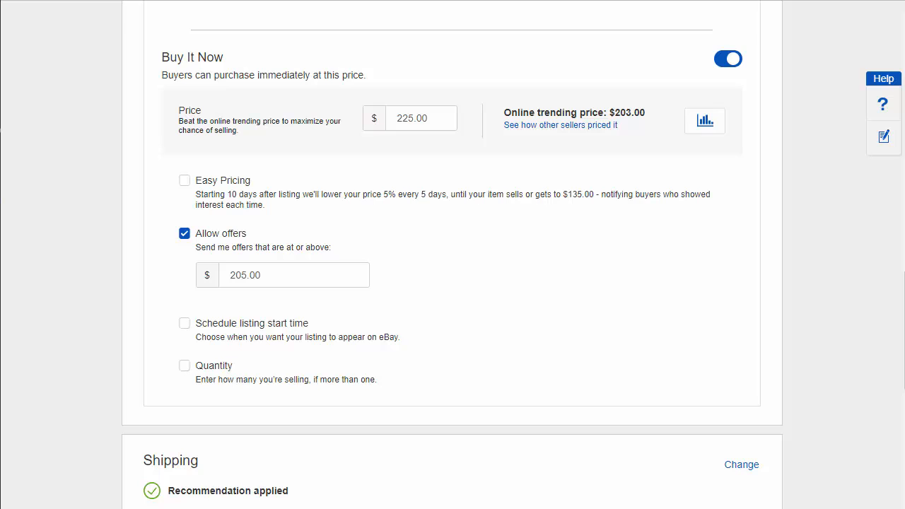
scroll(809, 269, "up", 3)
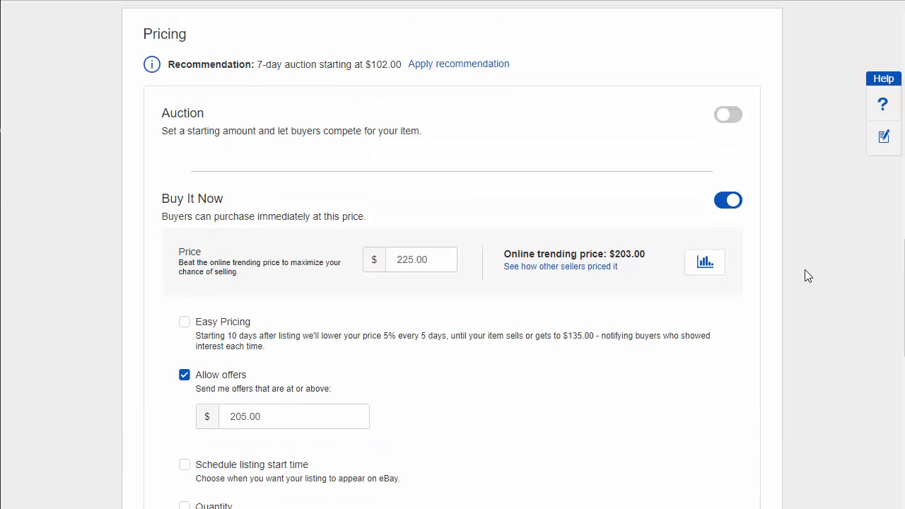
scroll(802, 270, "down", 2)
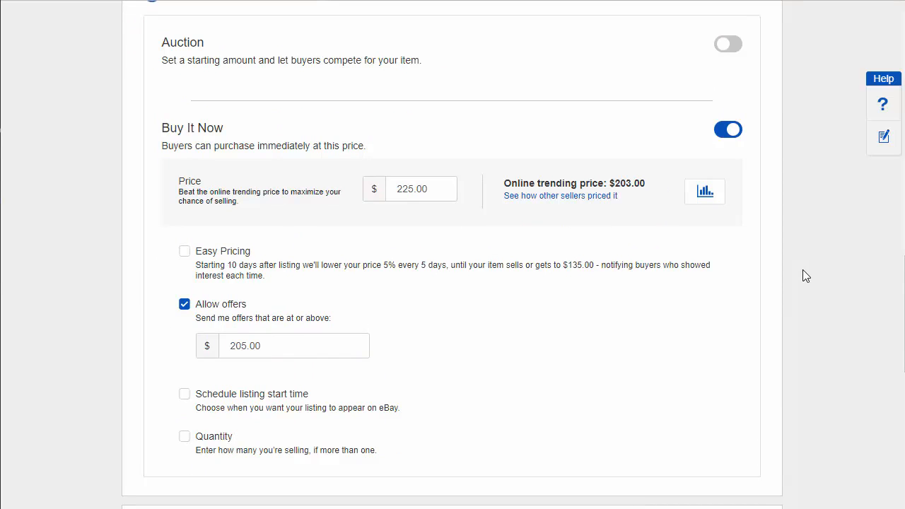
scroll(806, 275, "down", 1)
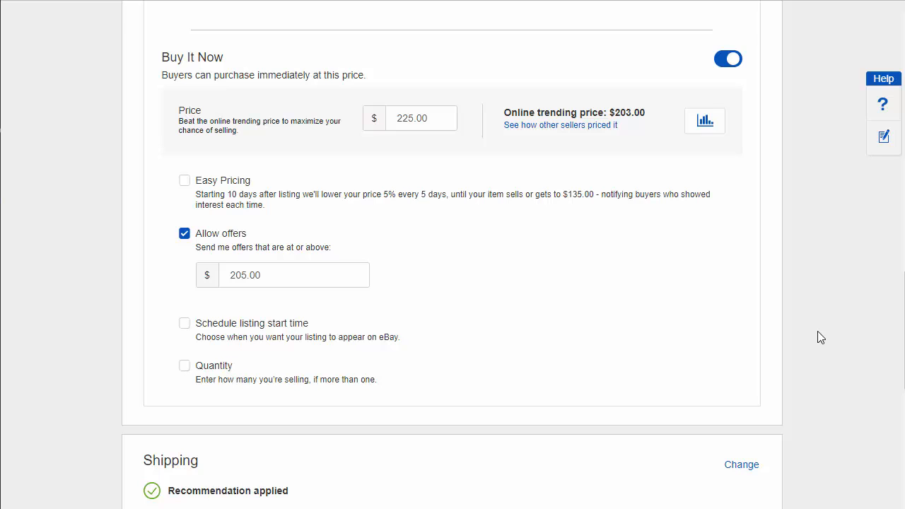
scroll(824, 343, "down", 3)
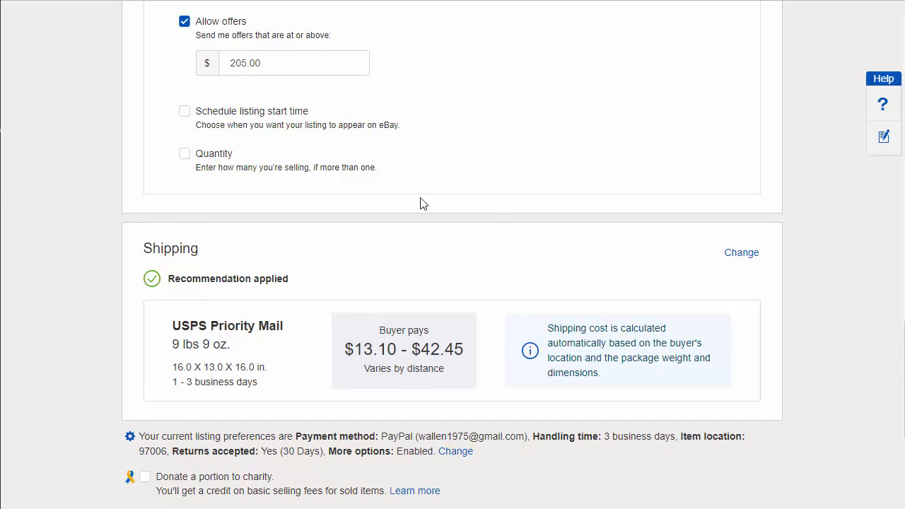
scroll(671, 229, "down", 2)
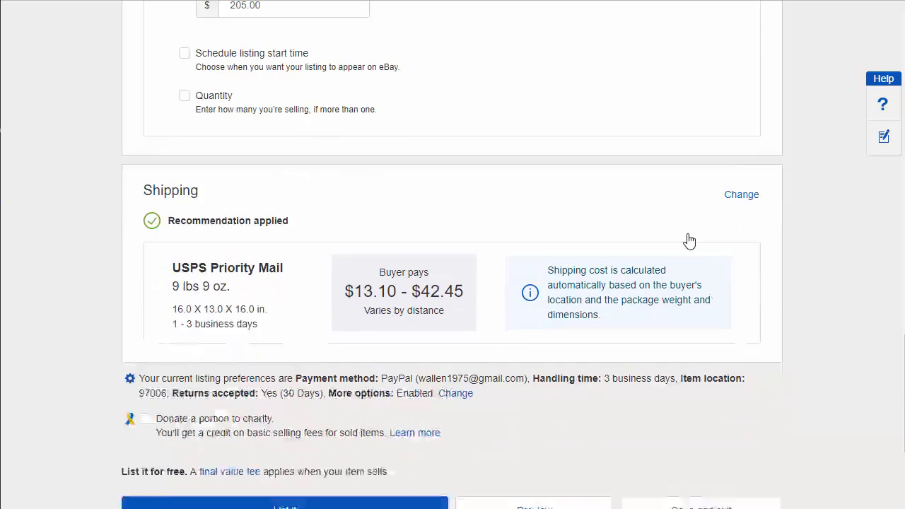
scroll(834, 275, "up", 3)
scroll(839, 275, "down", 2)
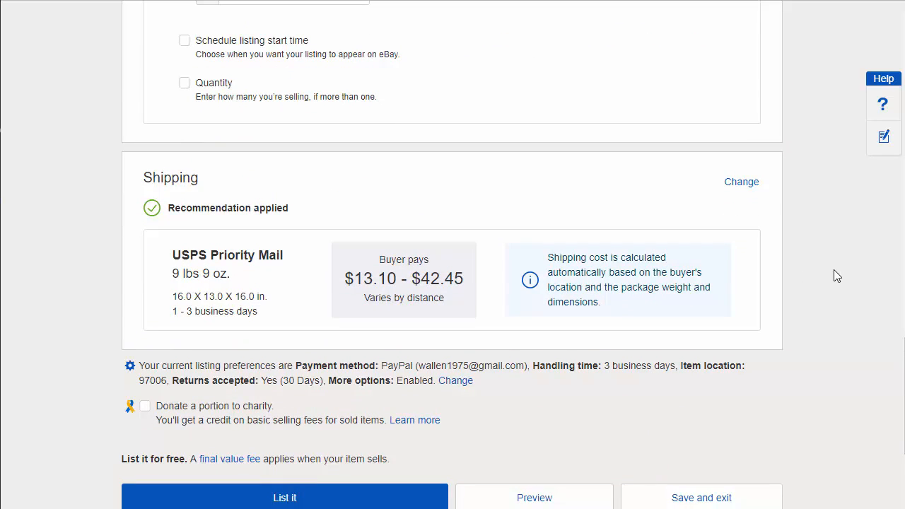
scroll(834, 270, "down", 1)
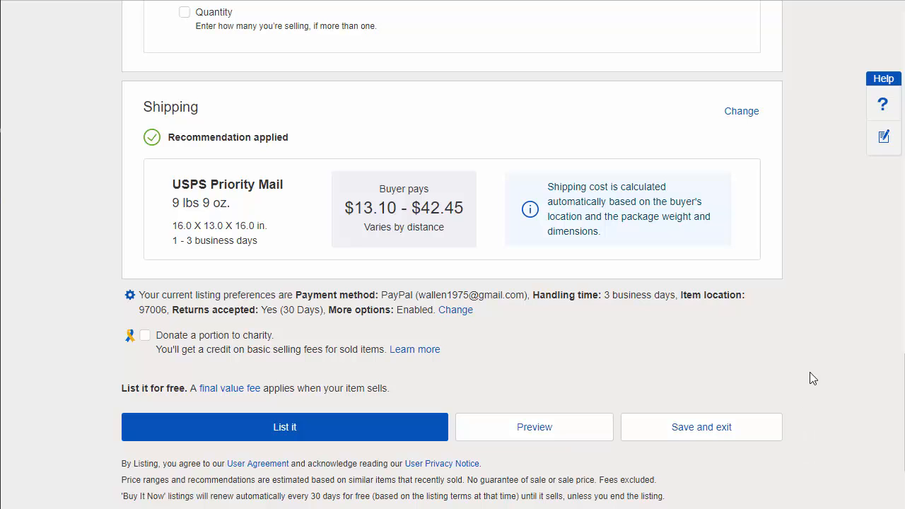
- Look over the completed item details, description and pricing, ending at the listing submission options
scroll(773, 379, "up", 6)
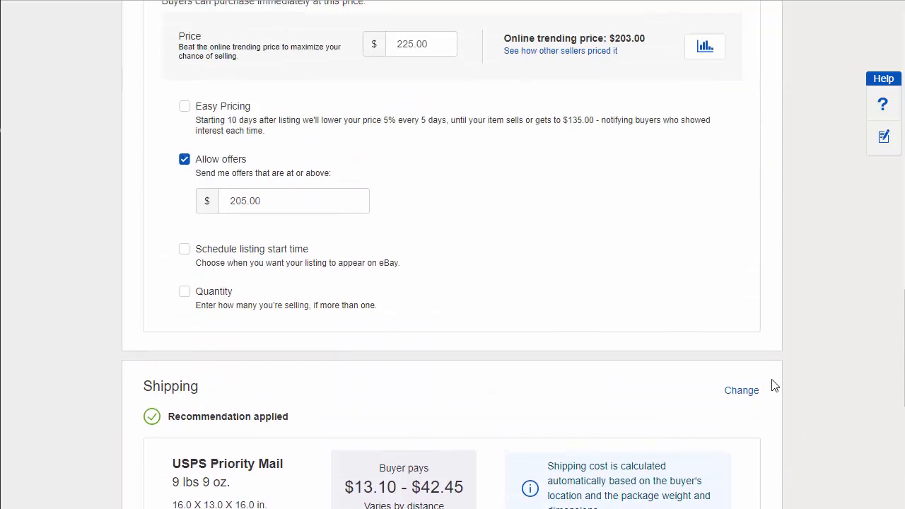
scroll(772, 401, "up", 11)
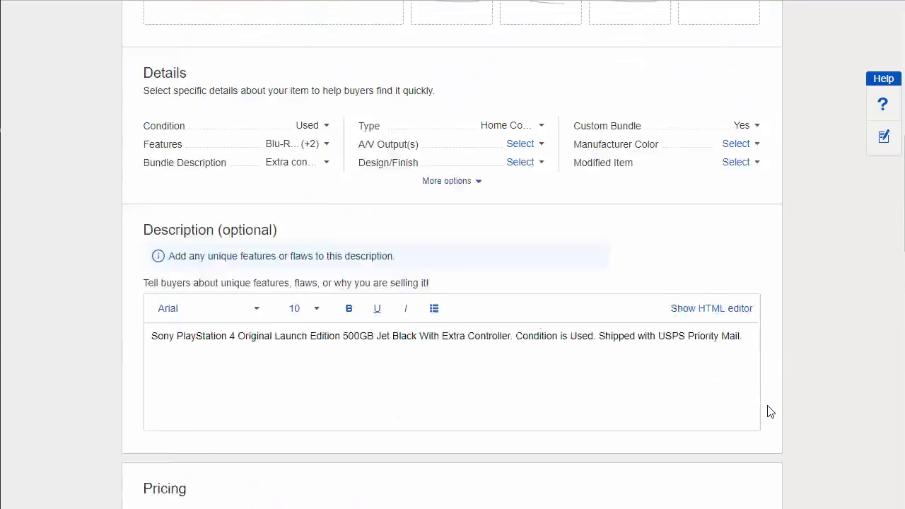
scroll(770, 413, "up", 3)
scroll(770, 415, "down", 9)
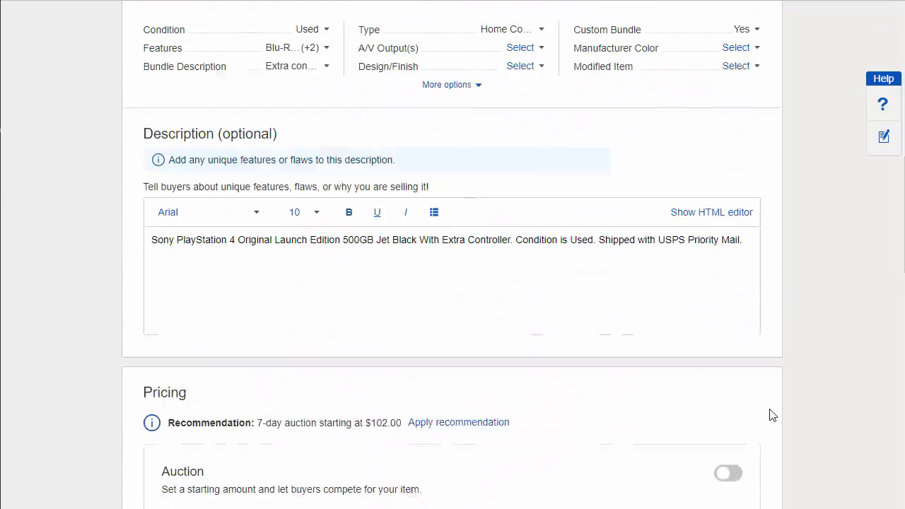
scroll(772, 416, "down", 18)
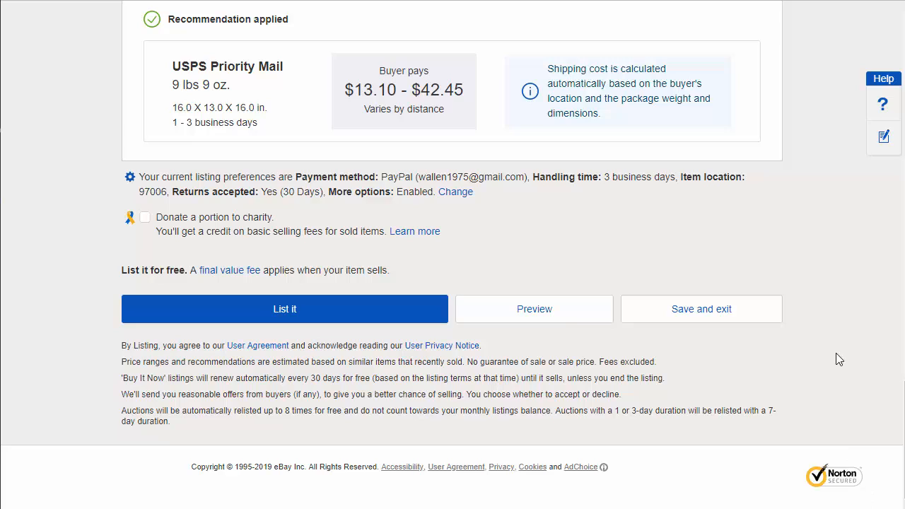
- Preview the listing and examine its photos, price, offer option, shipping, returns and seller information
left_click(542, 315)
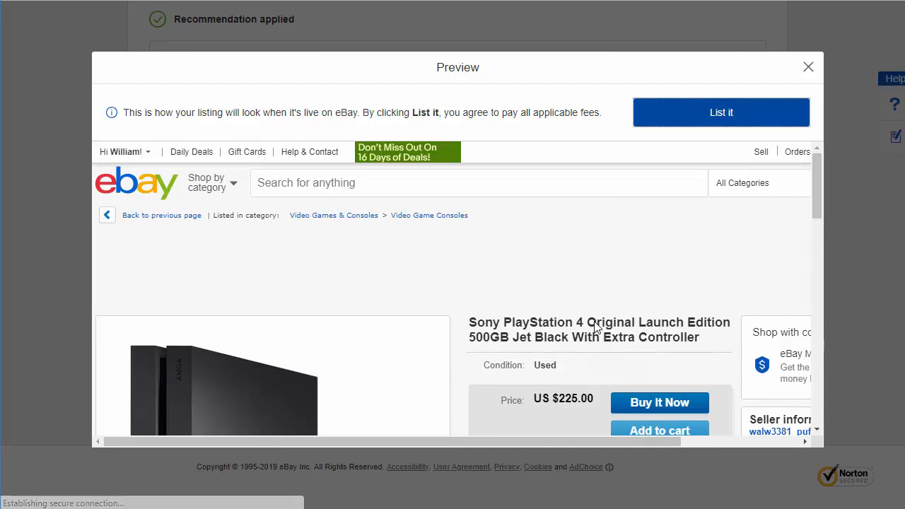
scroll(595, 326, "down", 5)
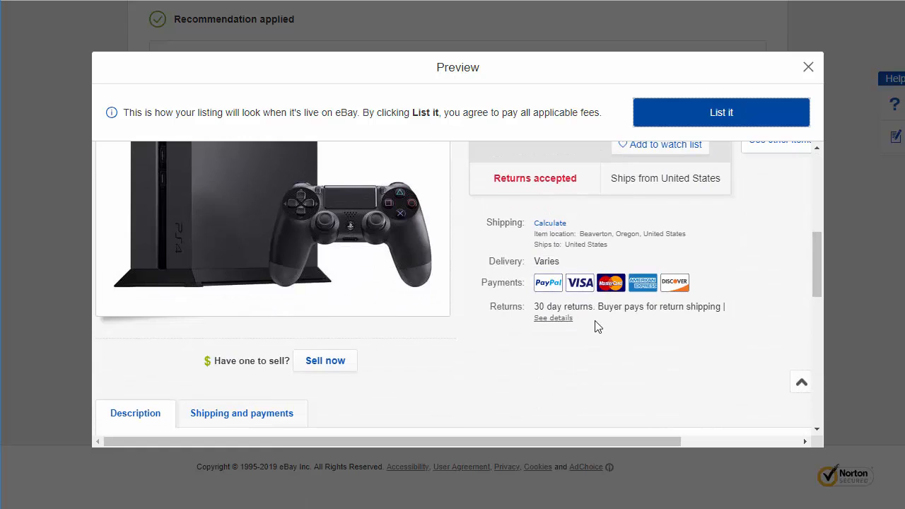
scroll(572, 268, "down", 15)
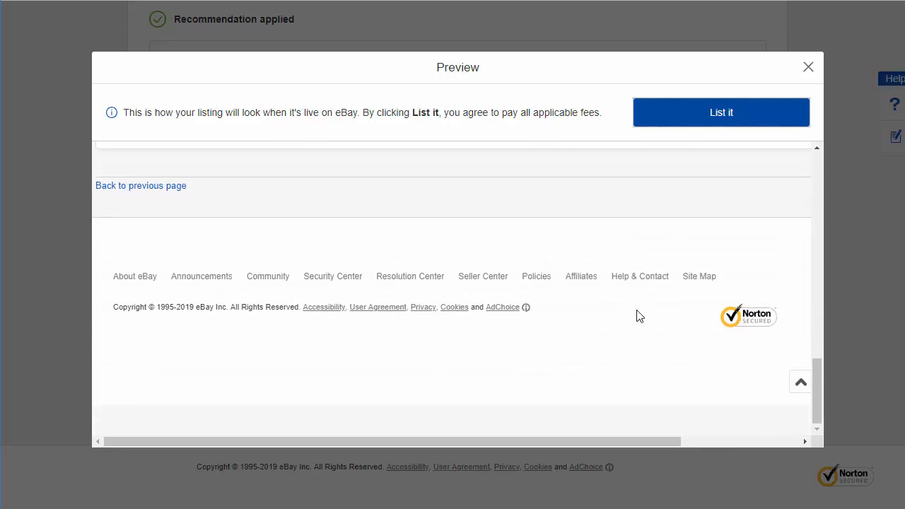
scroll(643, 318, "up", 20)
scroll(672, 332, "up", 2)
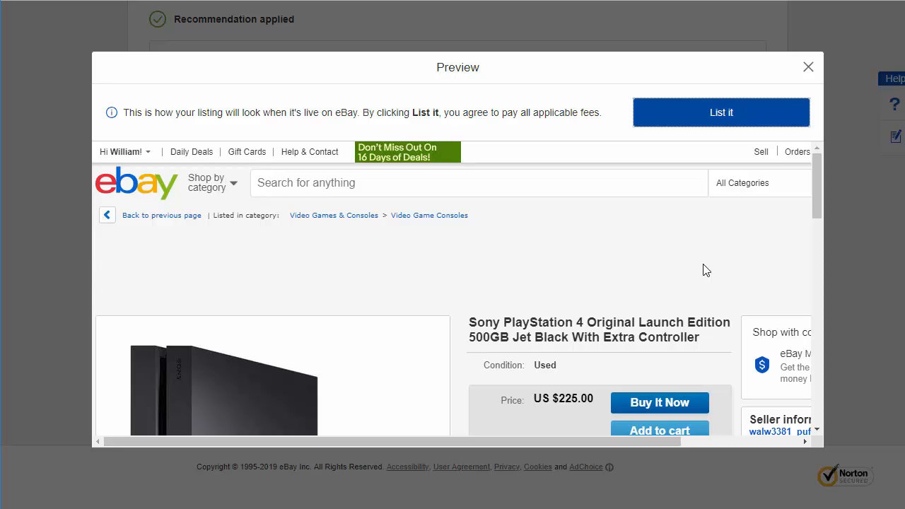
scroll(704, 270, "down", 5)
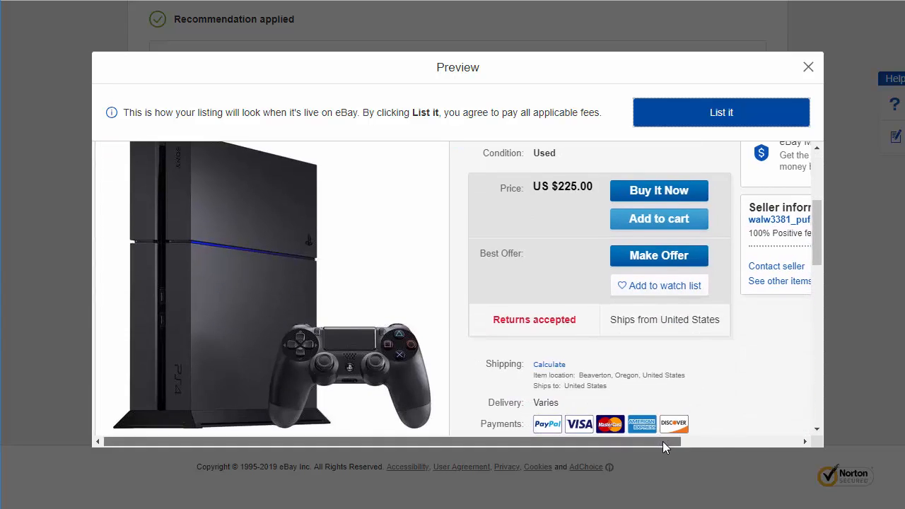
left_click_drag(662, 441, 704, 439)
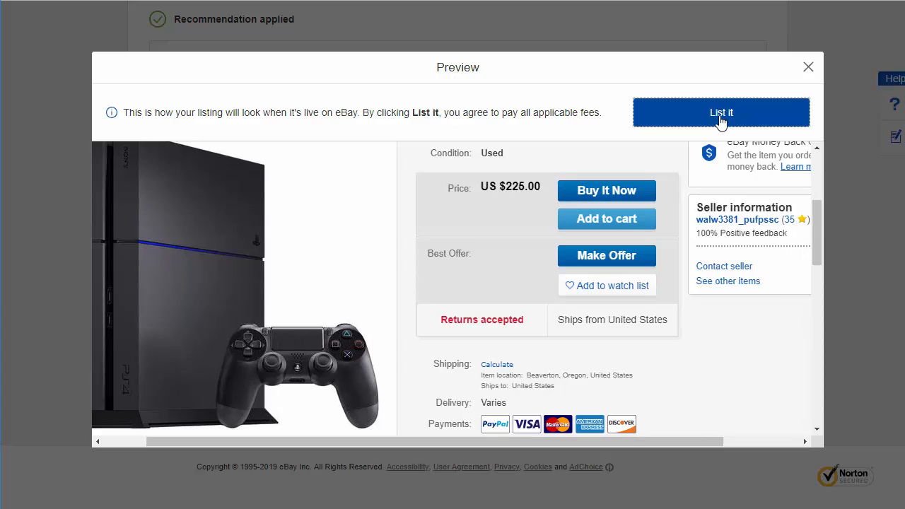